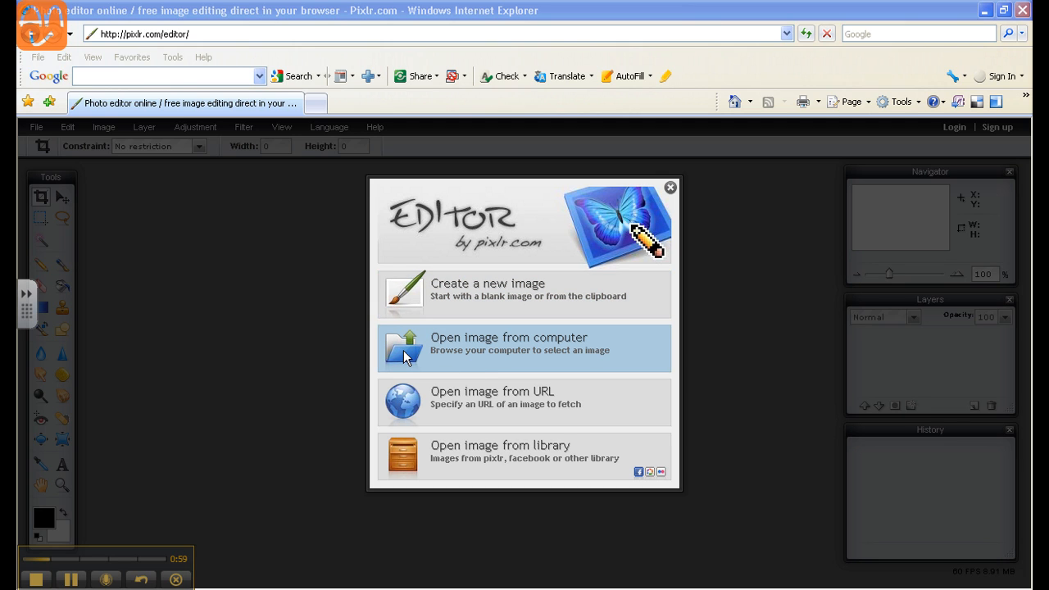
- Open IMG_0178.JPG from the miscellaneous photos folder on the computer and maximize its image window
left_click(403, 354)
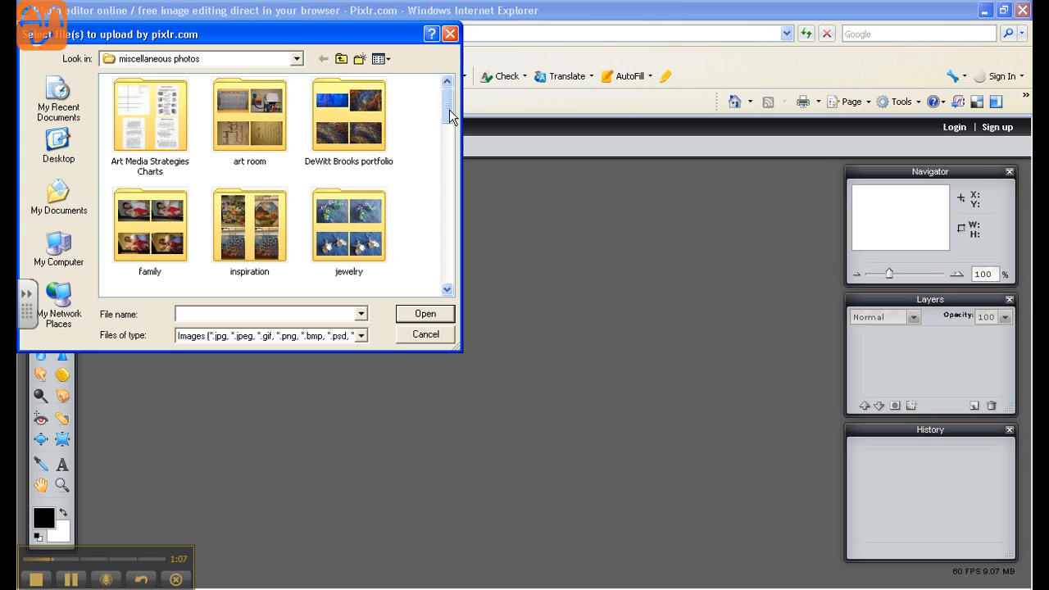
left_click_drag(446, 105, 447, 215)
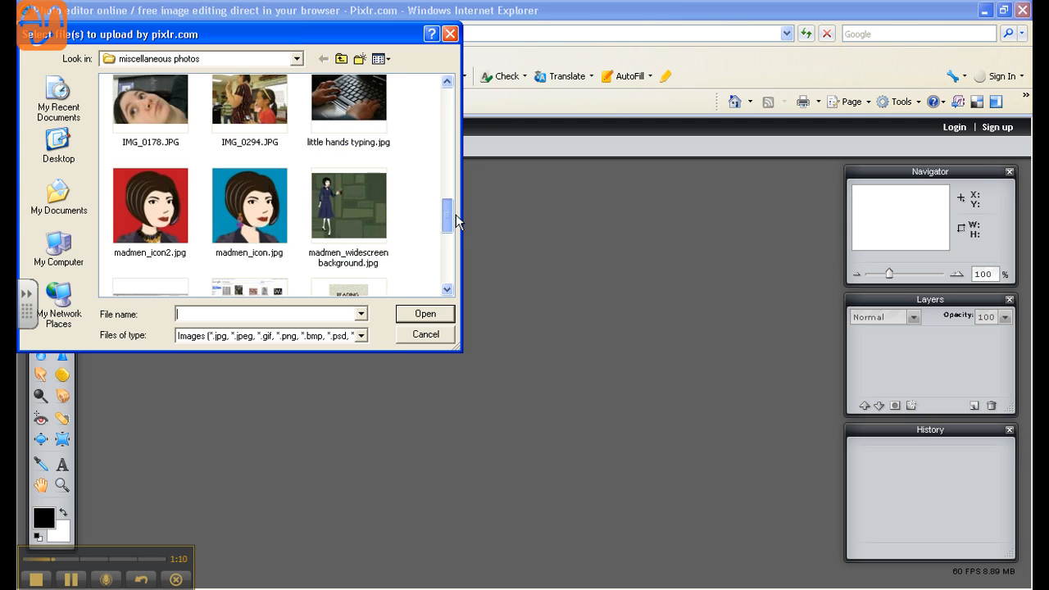
left_click(114, 109)
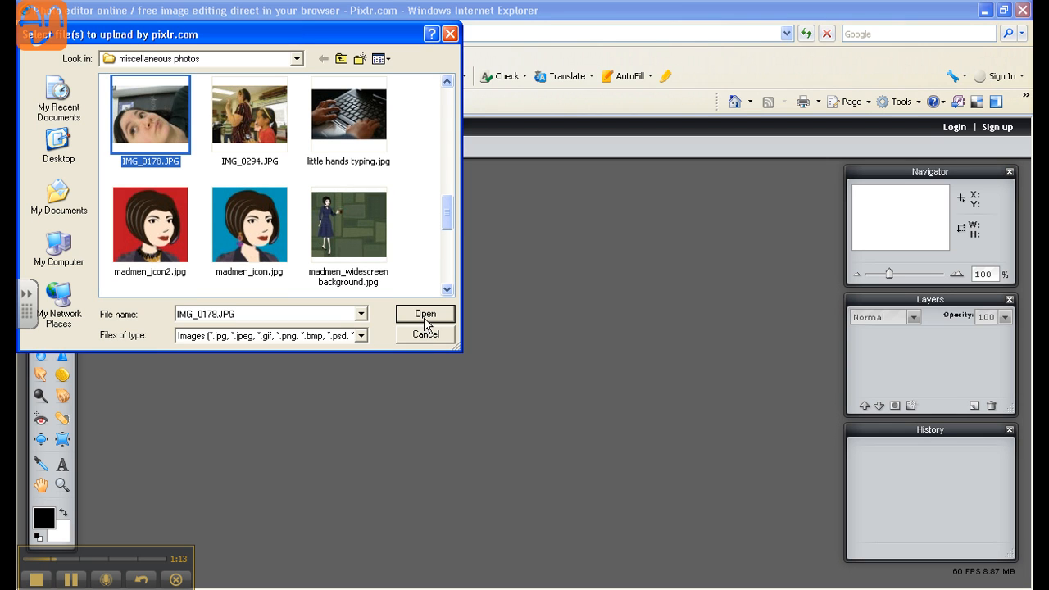
left_click(423, 318)
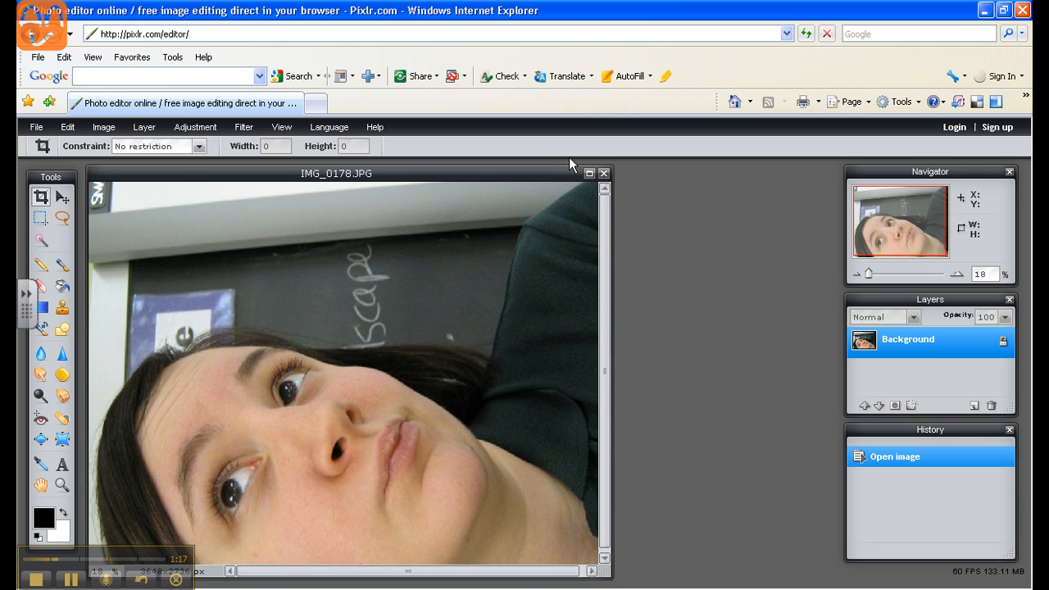
left_click(589, 174)
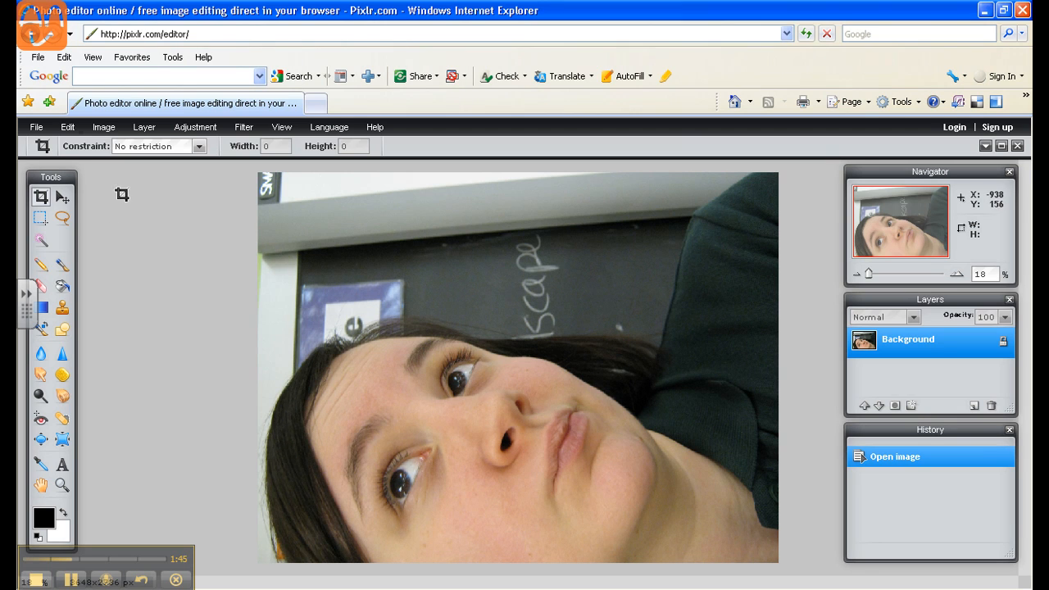
- Start saving the image to the computer, naming it with the owner's handle followed by "selfportrait1"
left_click(37, 128)
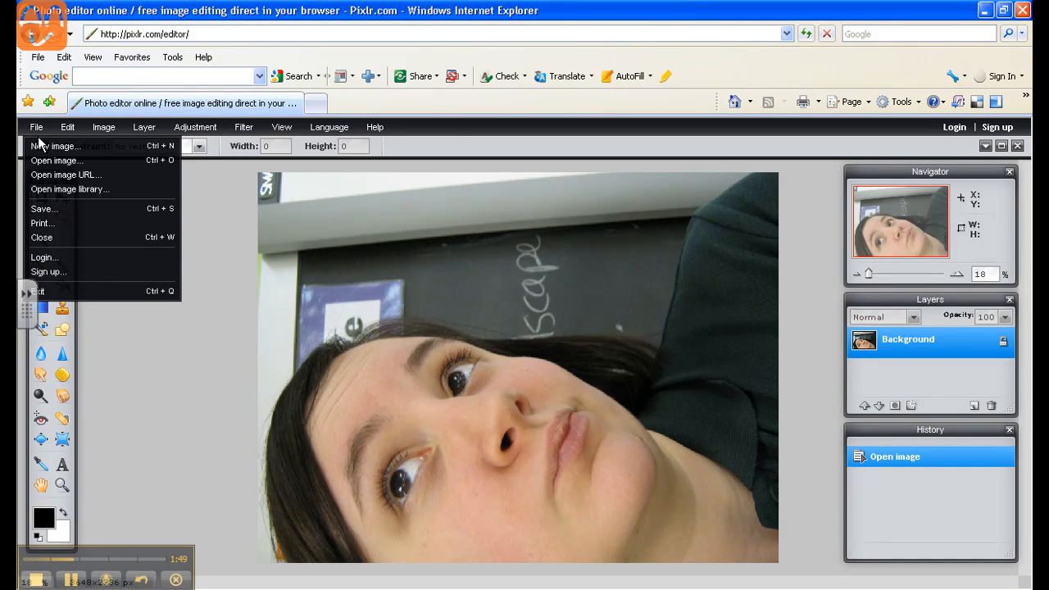
left_click(41, 209)
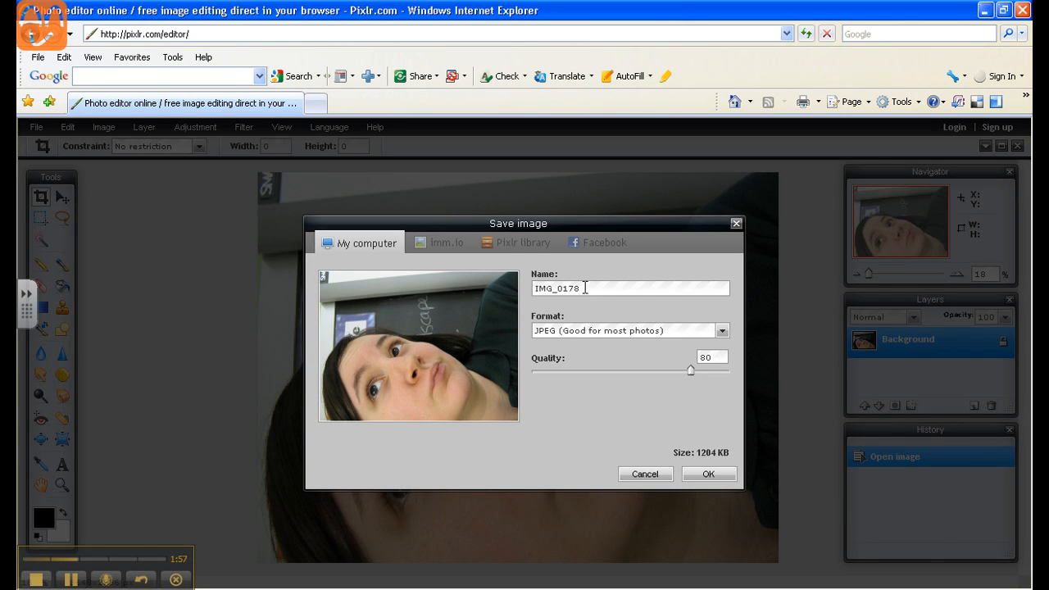
key("BackSpace")
key("BackSpace")
key("BackSpace")
key("BackSpace")
key("BackSpace")
key("BackSpace")
key("BackSpace")
key("BackSpace")
type("wonderbrooksselfportrait")
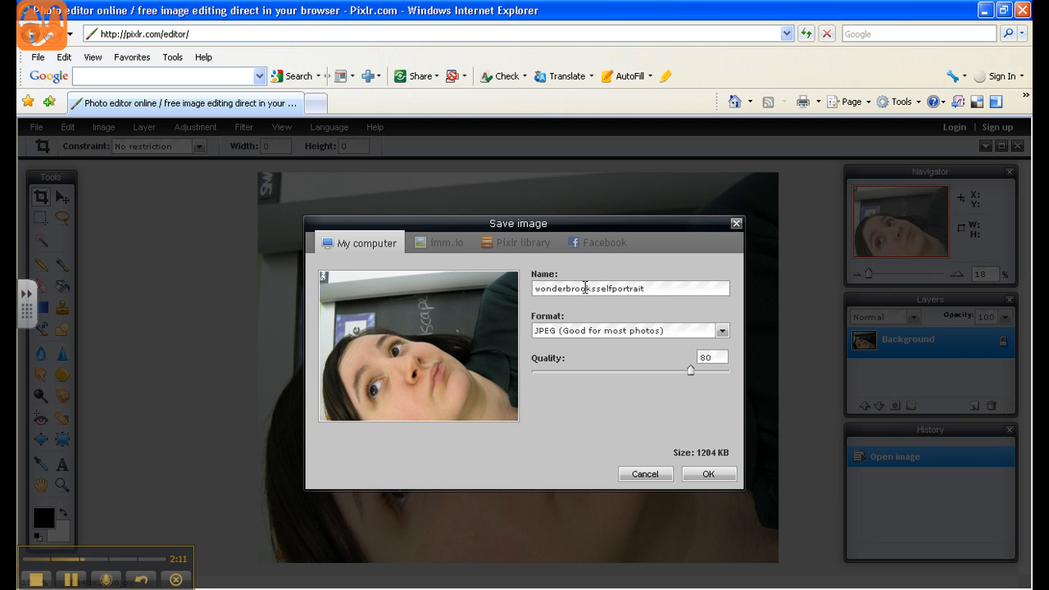
type("1")
- Save the renamed JPEG in the miscellaneous photos folder, replacing the existing file of the same name
left_click(705, 474)
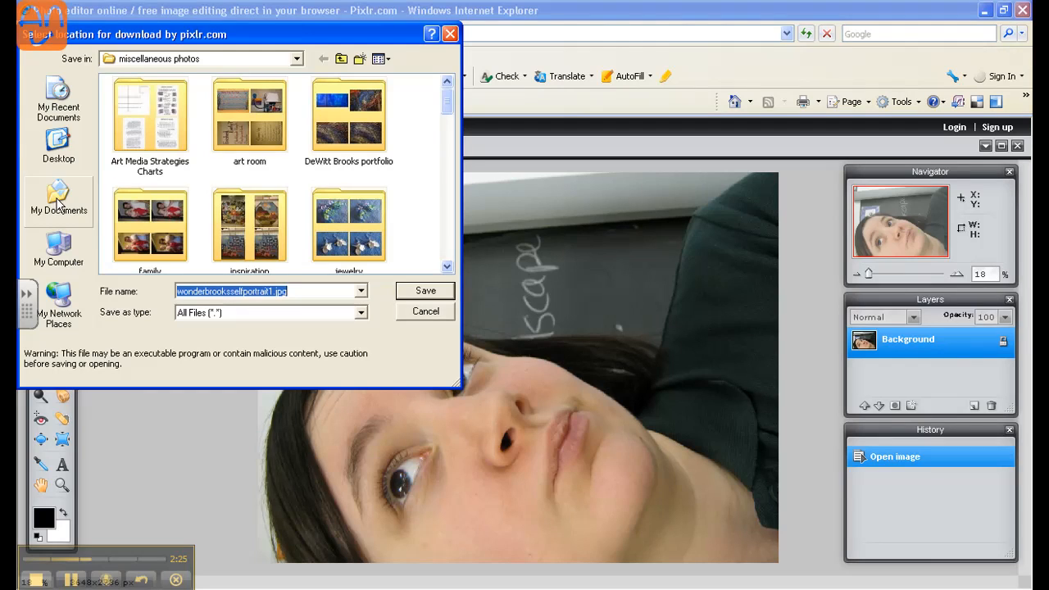
left_click(437, 297)
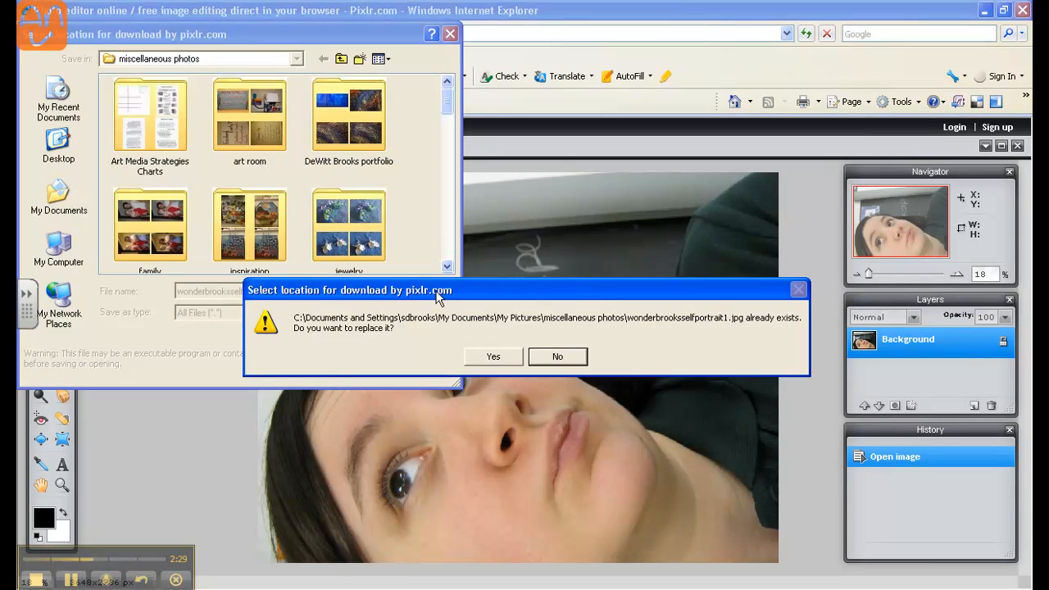
left_click(490, 356)
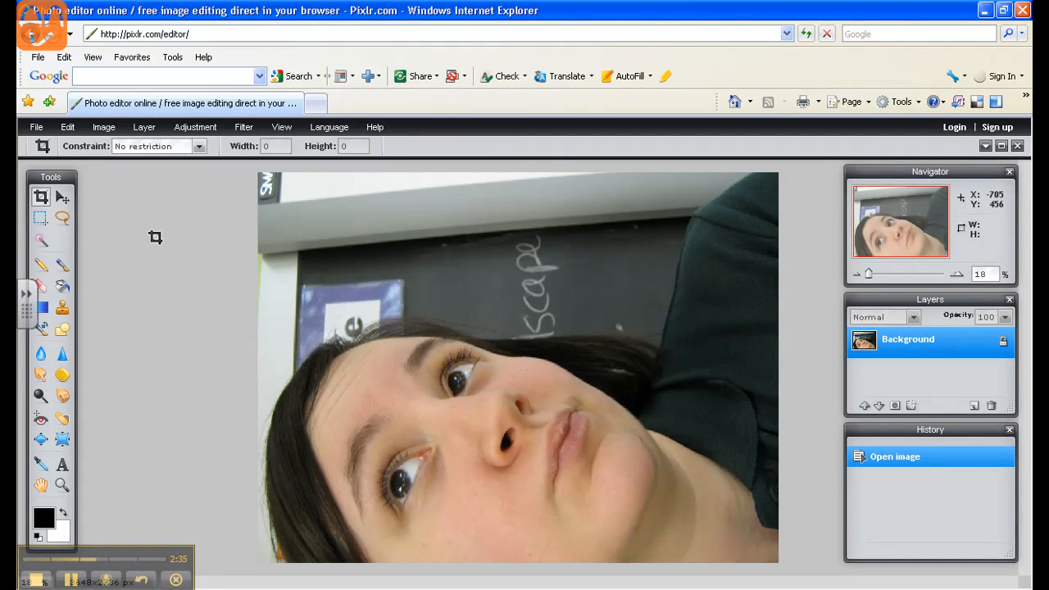
- Rotate the canvas 90° clockwise so the portrait stands upright
left_click(199, 134)
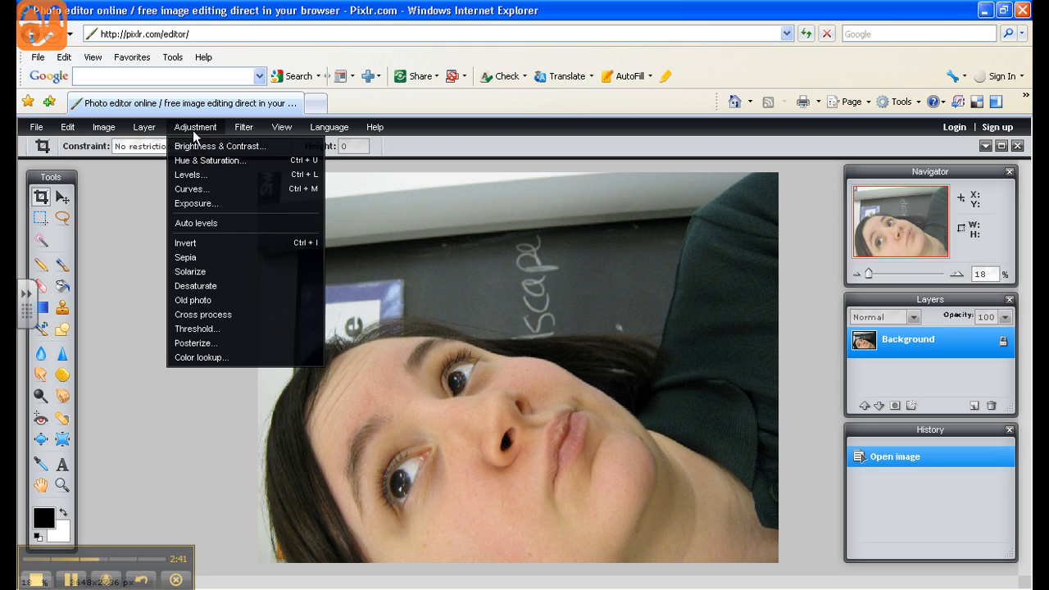
mouse_move(117, 129)
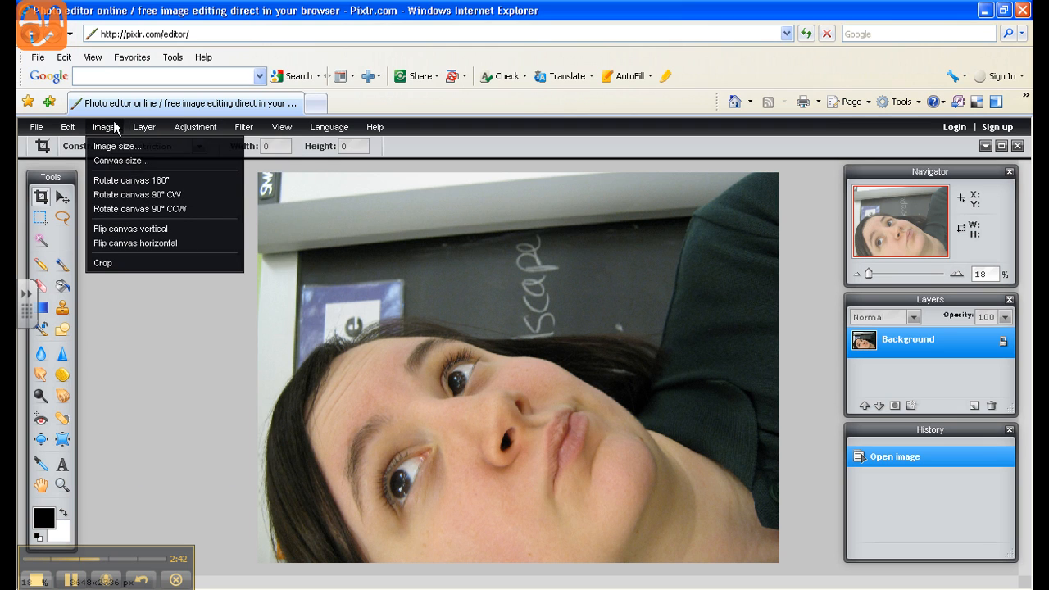
left_click(128, 197)
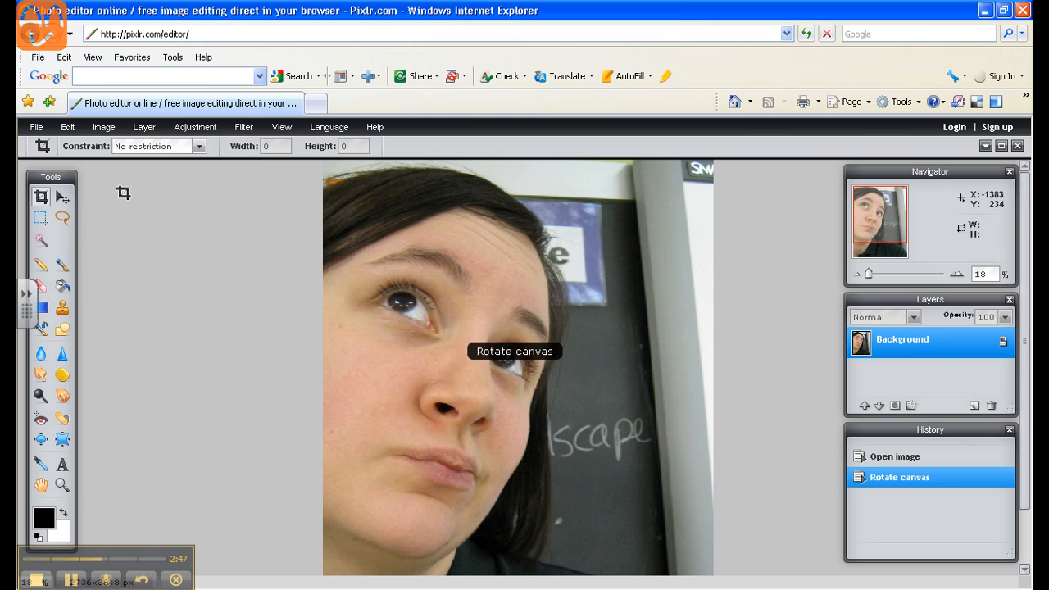
- Desaturate the portrait and crop it closely around the face, to about 1638 by 2594 pixels
left_click(195, 127)
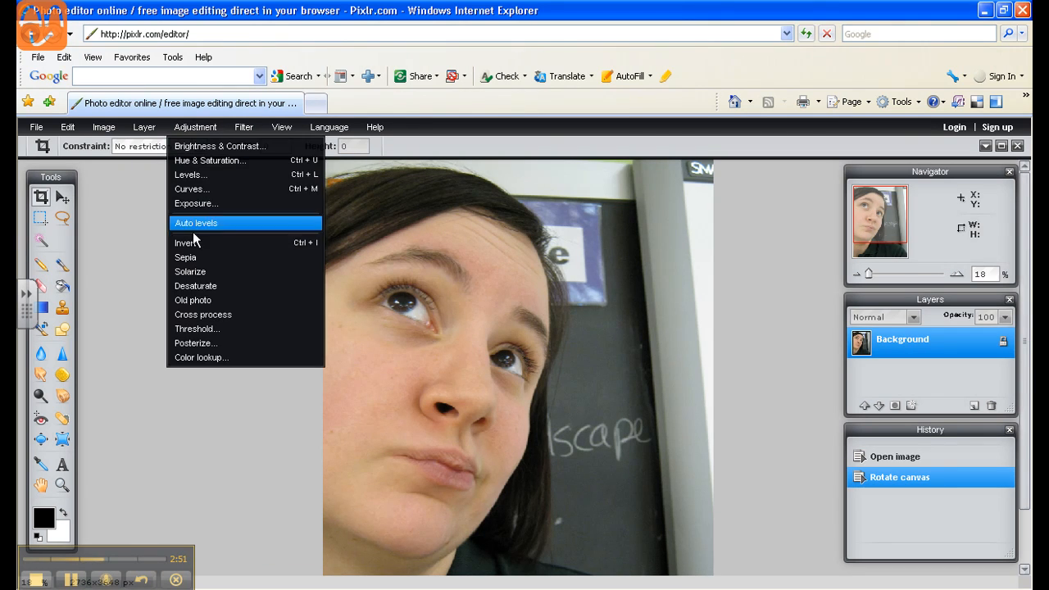
left_click(207, 288)
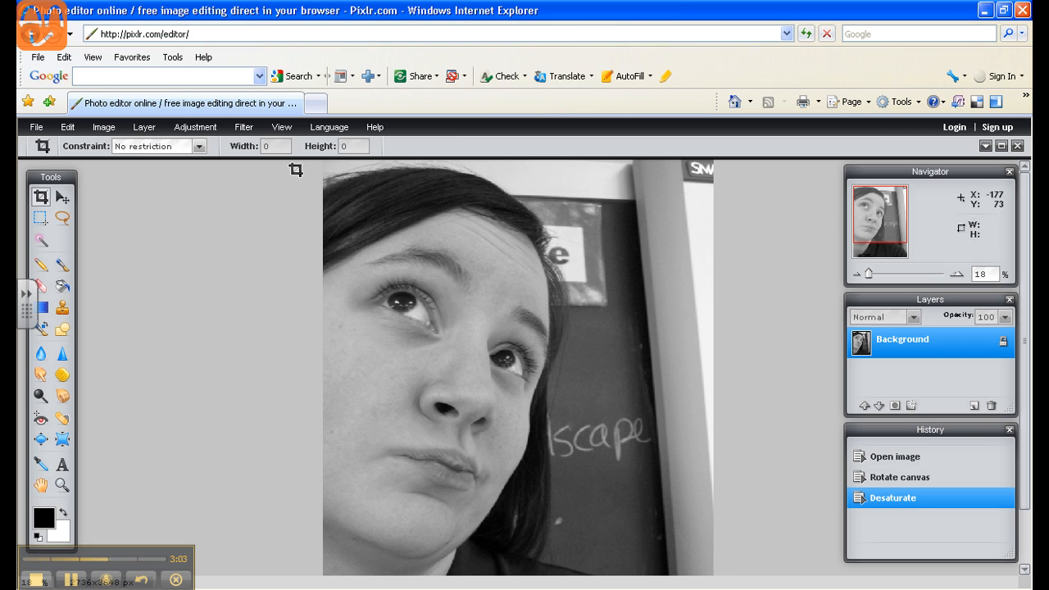
left_click_drag(324, 182, 557, 551)
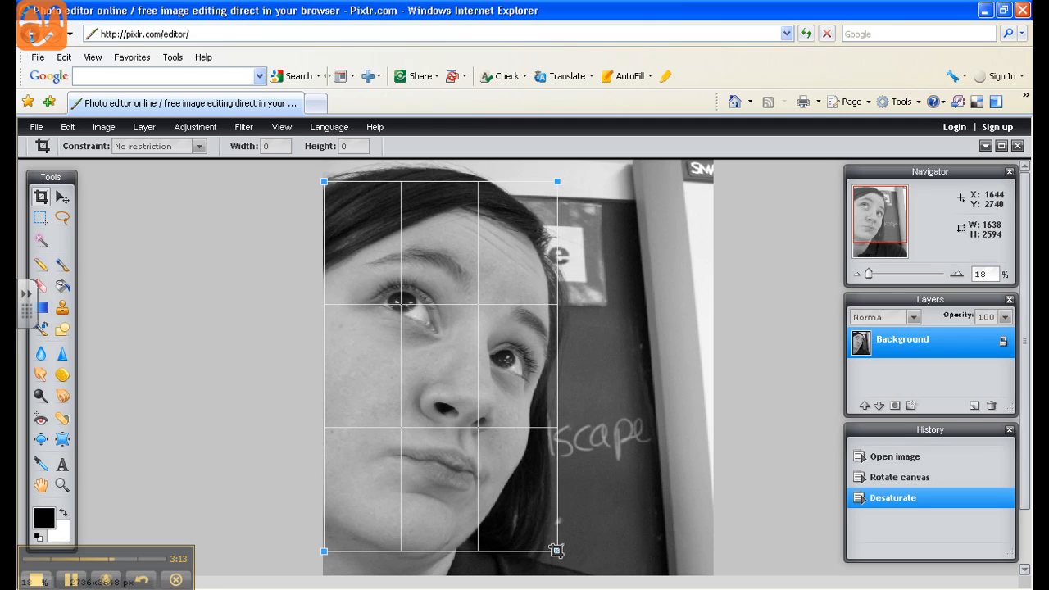
key("Return")
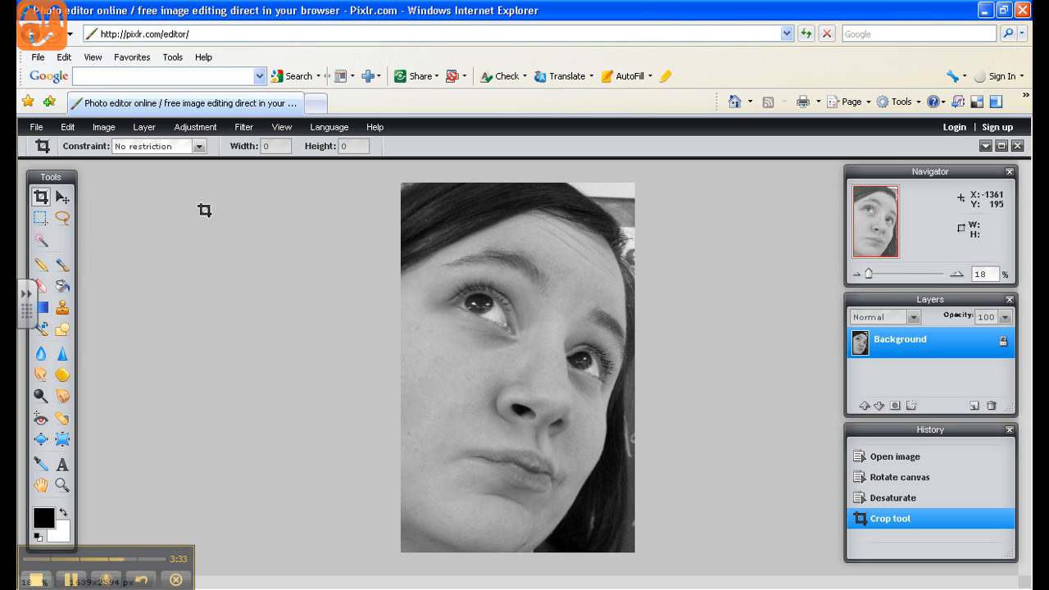
- Posterize the cropped portrait with a level of 3
left_click(197, 128)
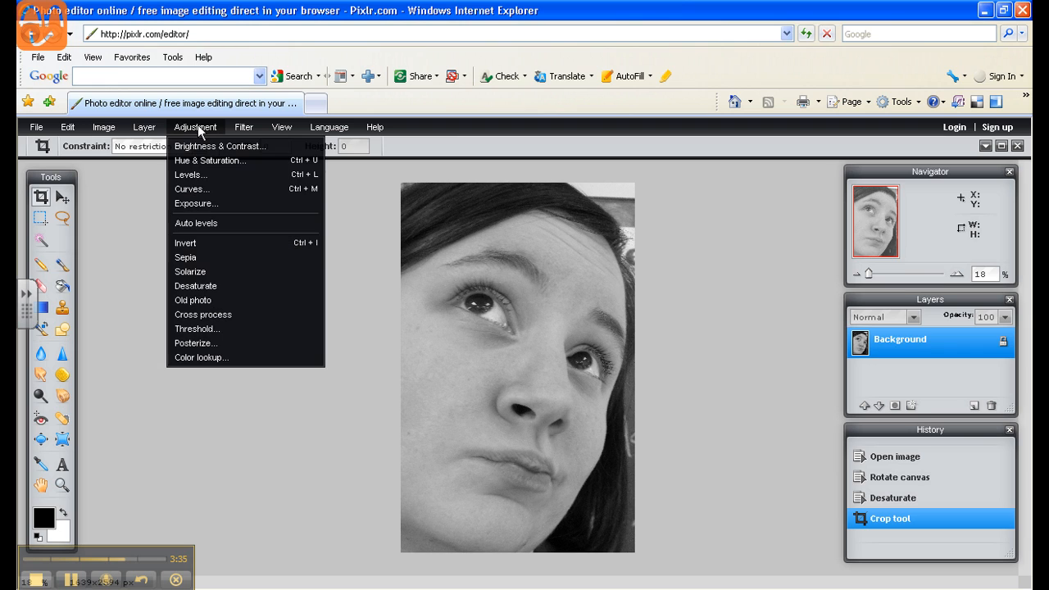
left_click(211, 344)
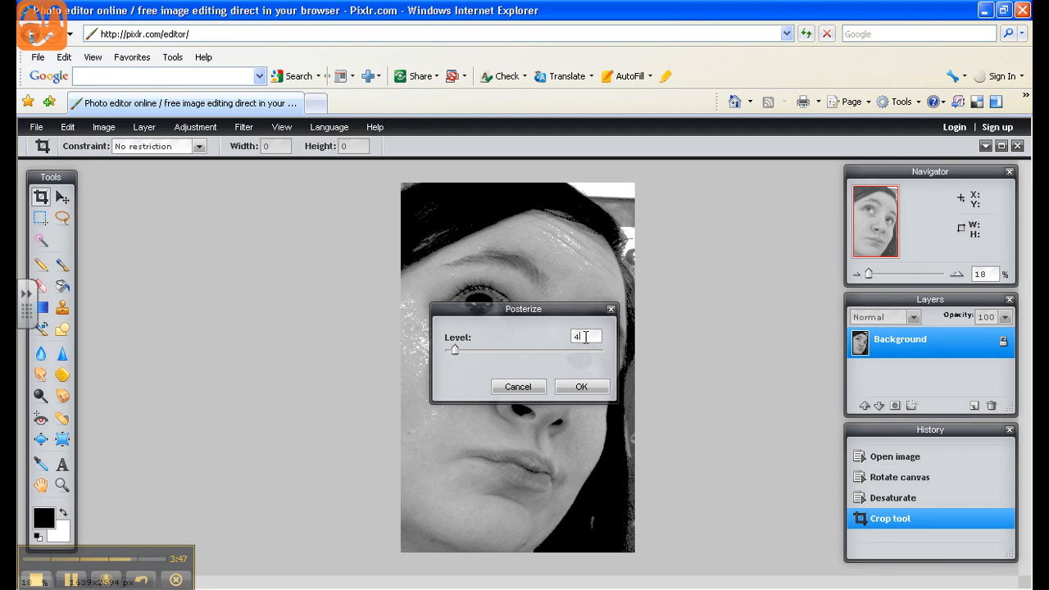
key("BackSpace")
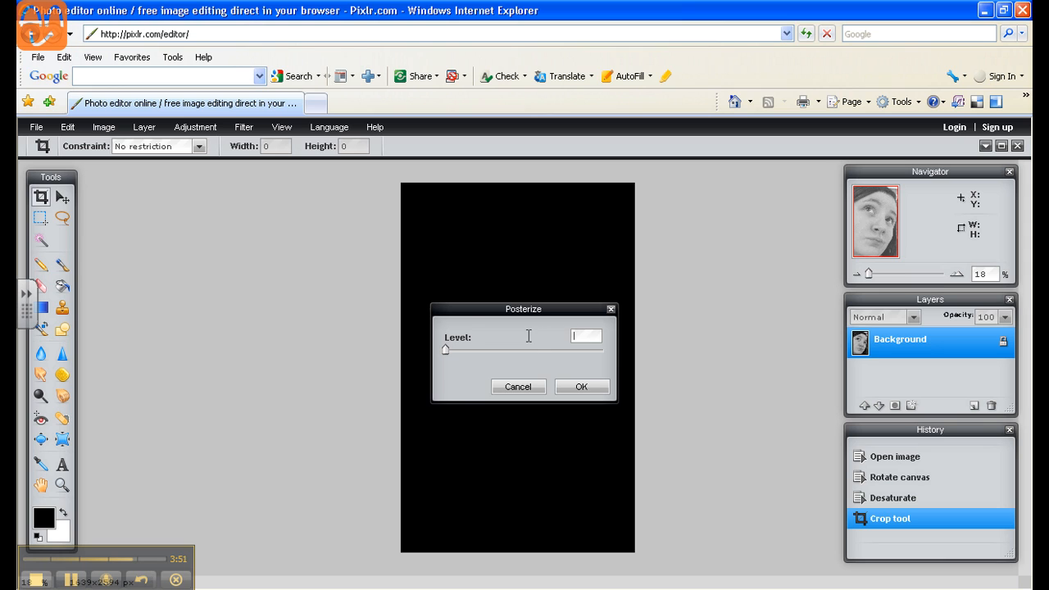
type("3")
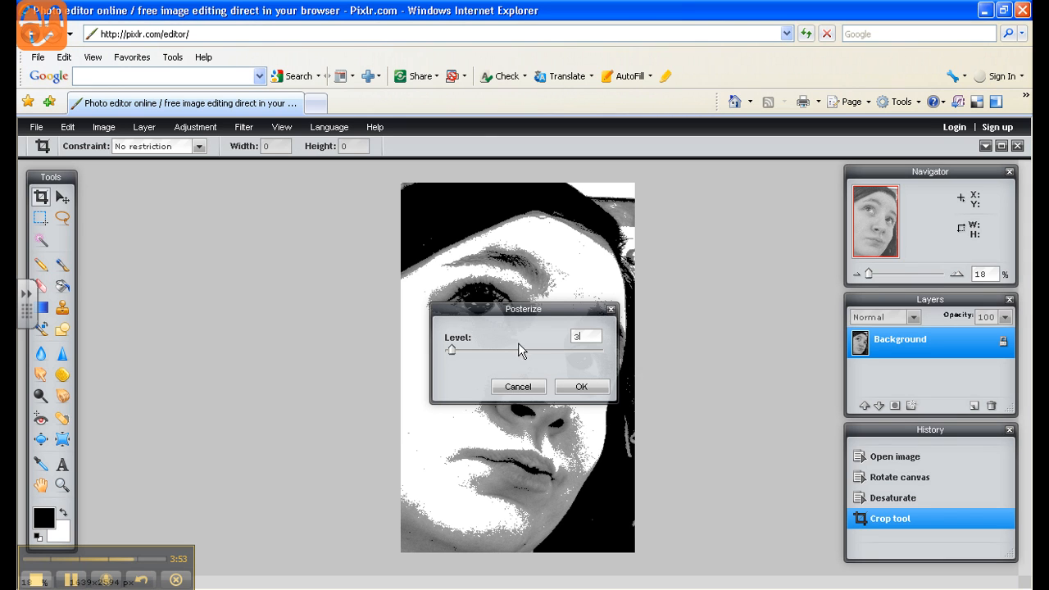
left_click(583, 388)
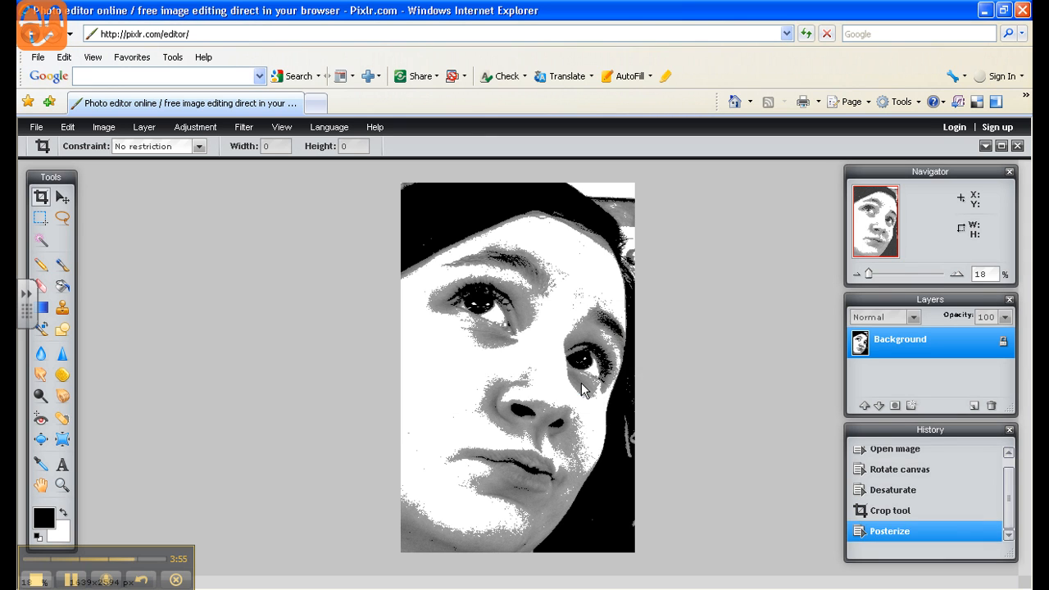